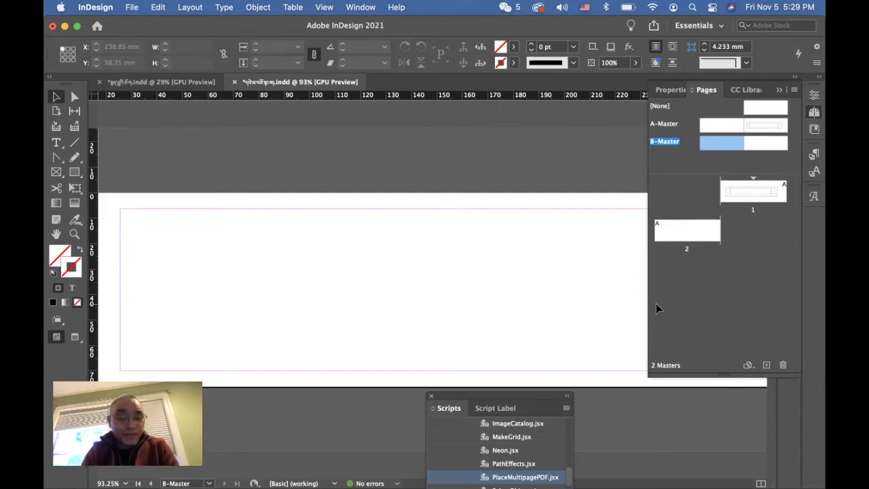
Step: Paste the outer border, inner border, rotated margin title and page-number frame in place on the left page of B-Master
{"action": "key", "text": "alt+shift+super+v"}
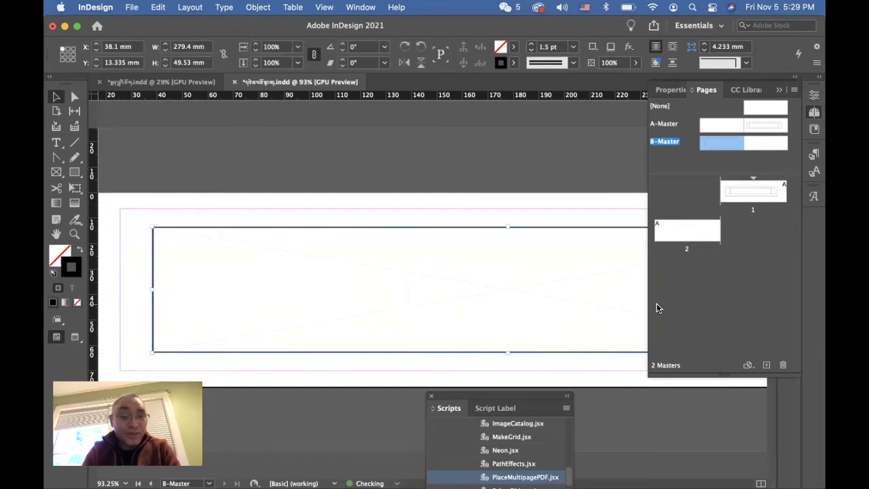
{"action": "key", "text": "super+z"}
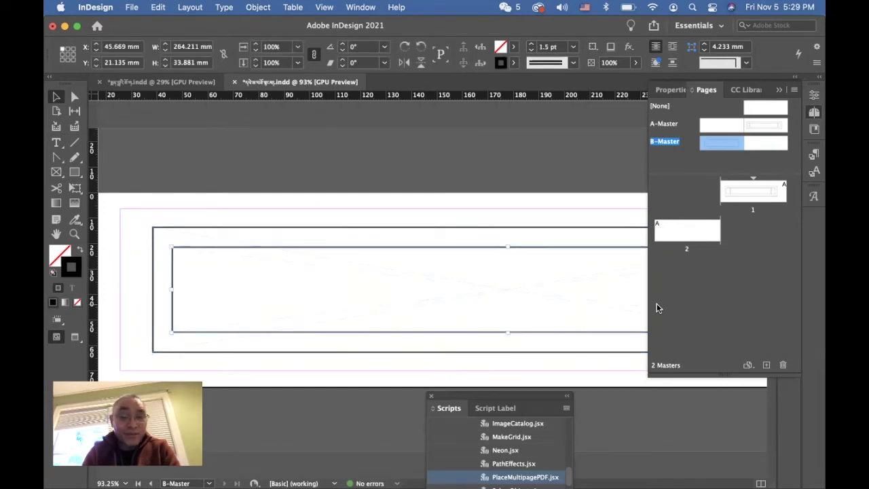
{"action": "key", "text": "super+alt+shift+v"}
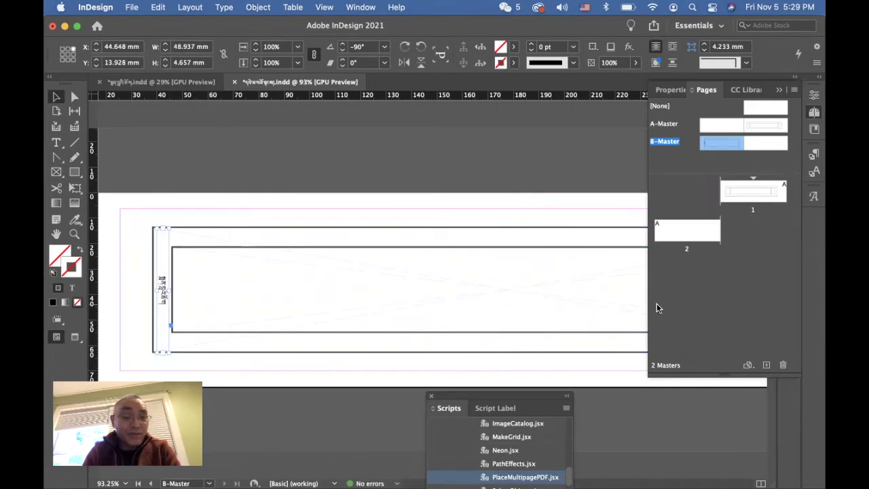
{"action": "key", "text": "super+alt+shift+v"}
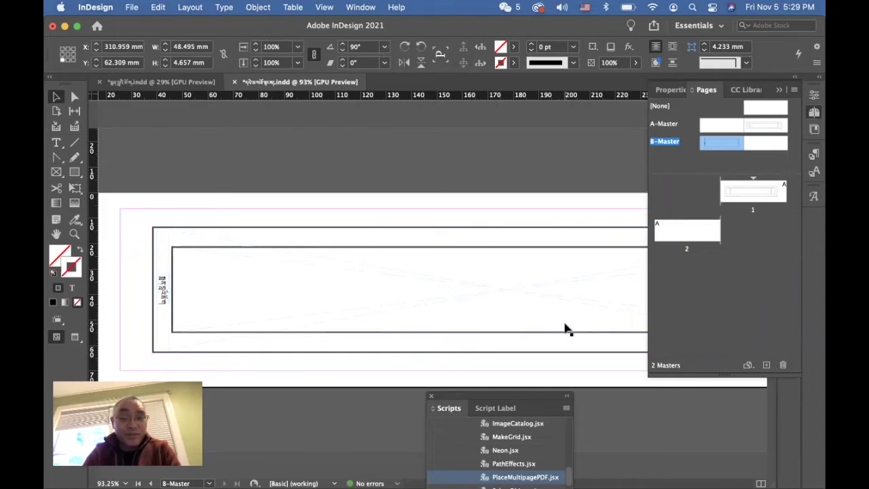
{"action": "scroll", "coordinate": [566, 328], "scroll_direction": "right", "scroll_amount": 10}
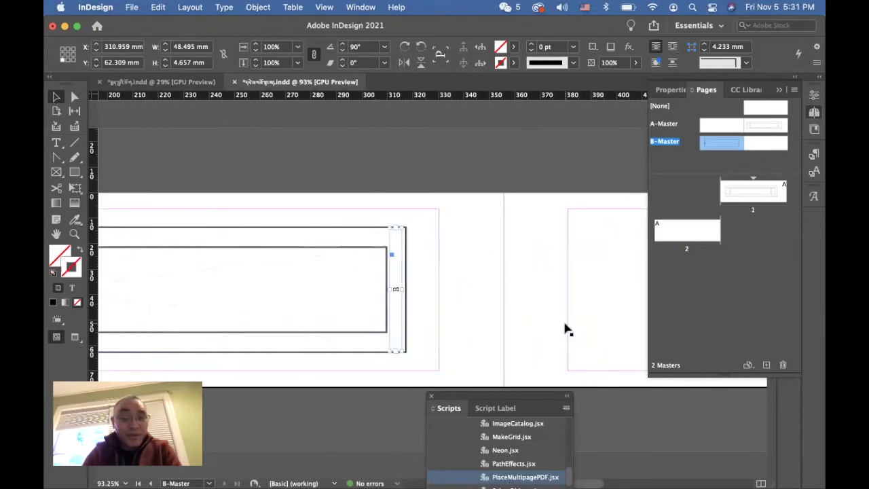
{"action": "scroll", "coordinate": [566, 328], "scroll_direction": "left", "scroll_amount": 3}
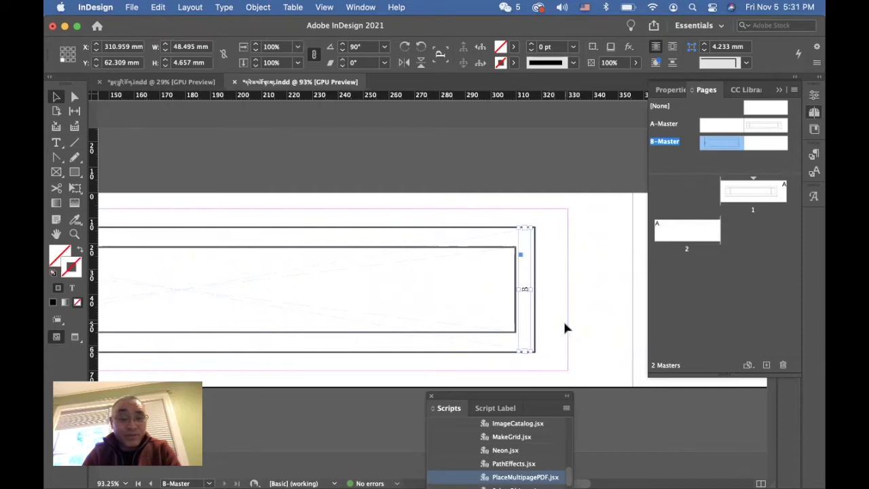
Step: Paste the narrow vertical divider frame and the main text frame in place inside the inner border of the left B-Master page
{"action": "key", "text": "super+z"}
{"action": "scroll", "coordinate": [566, 328], "scroll_direction": "left", "scroll_amount": 2}
{"action": "scroll", "coordinate": [564, 328], "scroll_direction": "left", "scroll_amount": 6}
{"action": "key", "text": "super+z"}
{"action": "scroll", "coordinate": [567, 328], "scroll_direction": "right", "scroll_amount": 3}
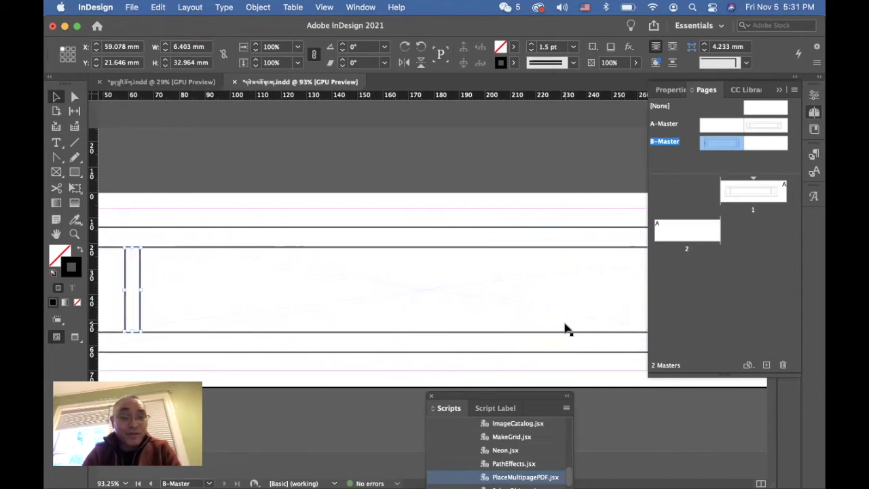
{"action": "left_click", "coordinate": [565, 328]}
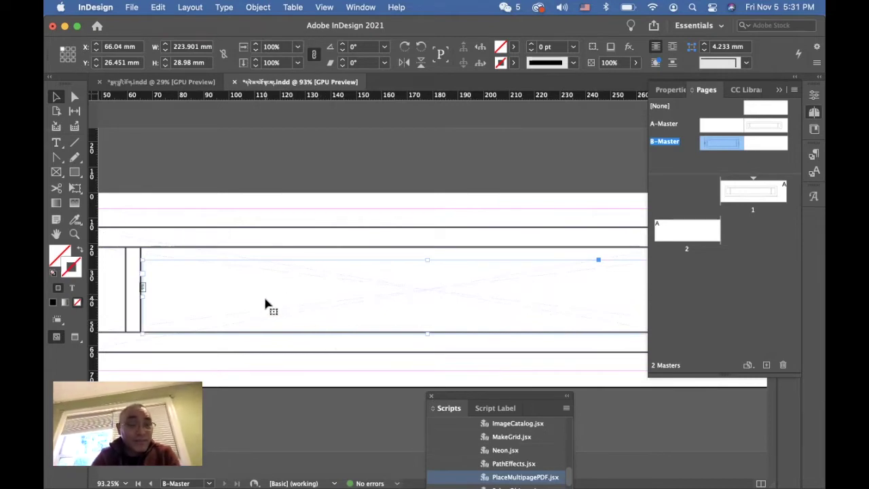
Step: Move the main text frame right to about X 79.6 mm and add anchor points on its top and left edges near the upper-left corner
{"action": "scroll", "coordinate": [265, 303], "scroll_direction": "left", "scroll_amount": 1}
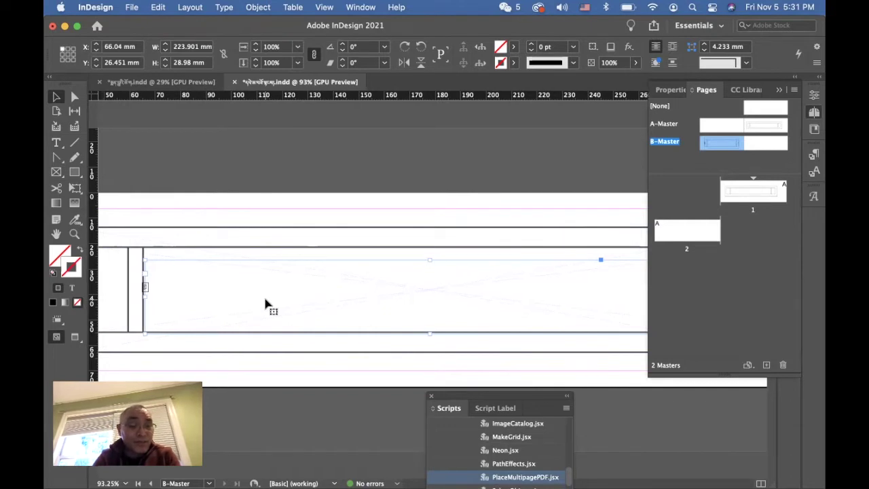
{"action": "left_click_drag", "start_coordinate": [231, 287], "coordinate": [265, 288]}
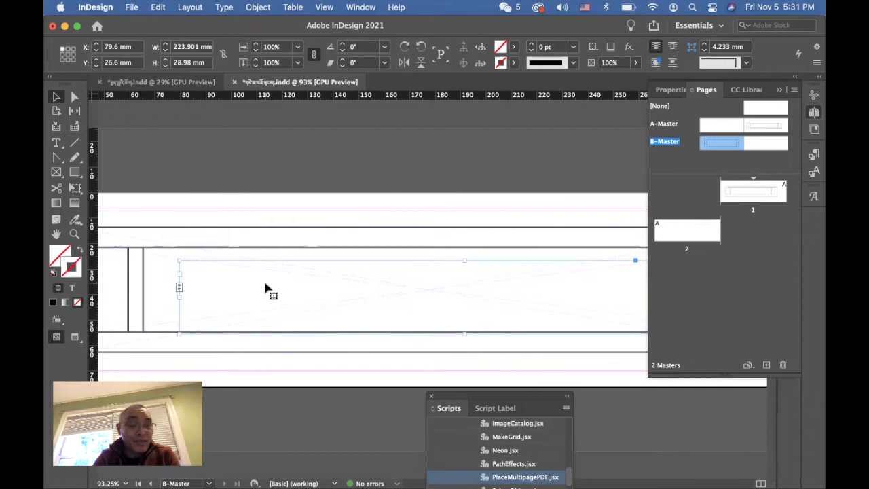
{"action": "left_click", "coordinate": [56, 157]}
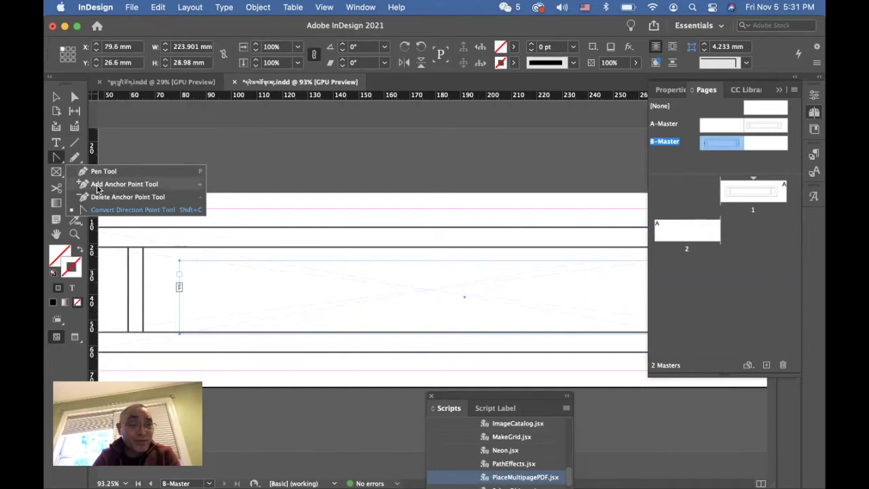
{"action": "left_click", "coordinate": [109, 184]}
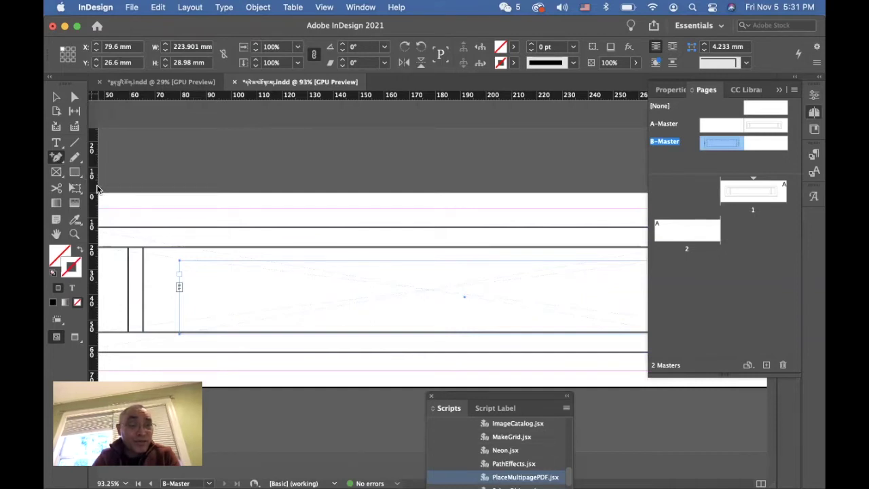
{"action": "scroll", "coordinate": [197, 270], "scroll_direction": "up", "scroll_amount": 6}
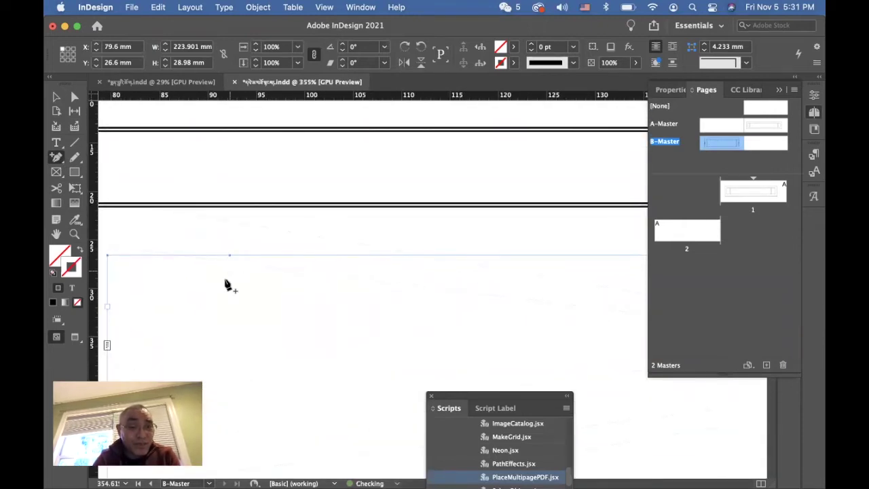
{"action": "scroll", "coordinate": [226, 285], "scroll_direction": "left", "scroll_amount": 3}
{"action": "scroll", "coordinate": [226, 285], "scroll_direction": "down", "scroll_amount": 2}
{"action": "left_click", "coordinate": [205, 228]}
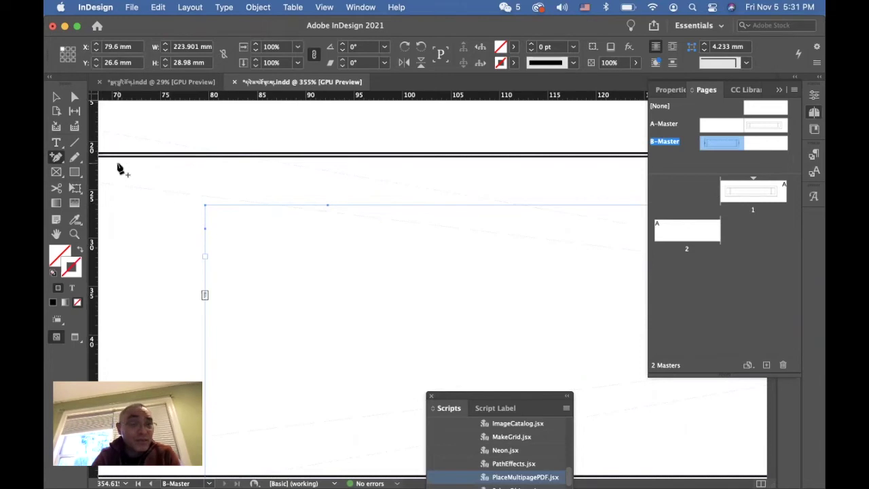
Step: Notch the main text frame's upper-left corner by moving its corner point inward to about X 92.2 mm, Y 29.1 mm
{"action": "right_click", "coordinate": [58, 160]}
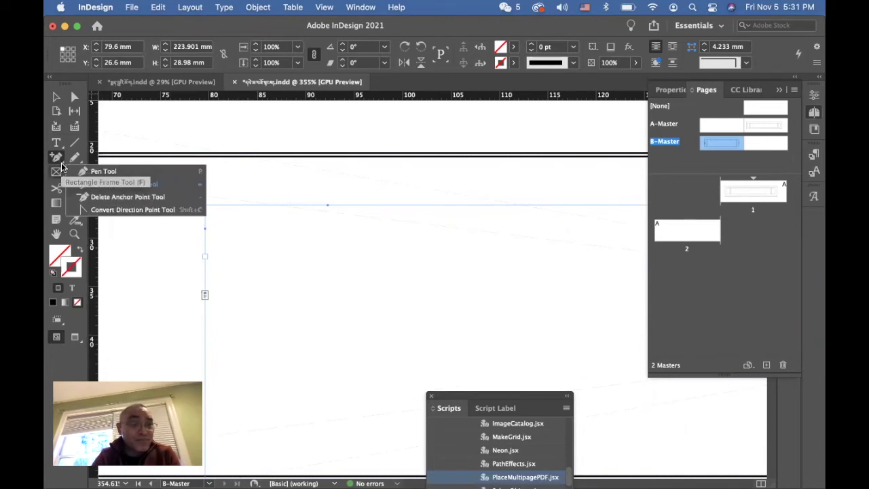
{"action": "left_click", "coordinate": [94, 213]}
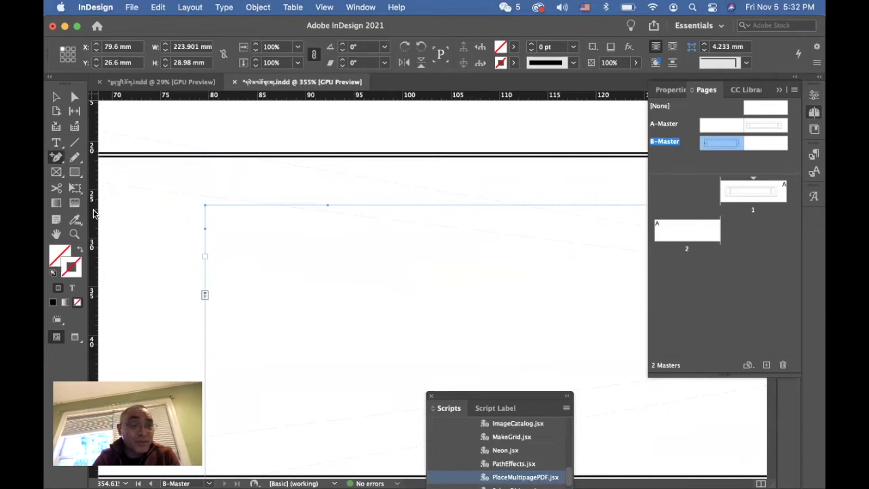
{"action": "key", "text": "shift+c"}
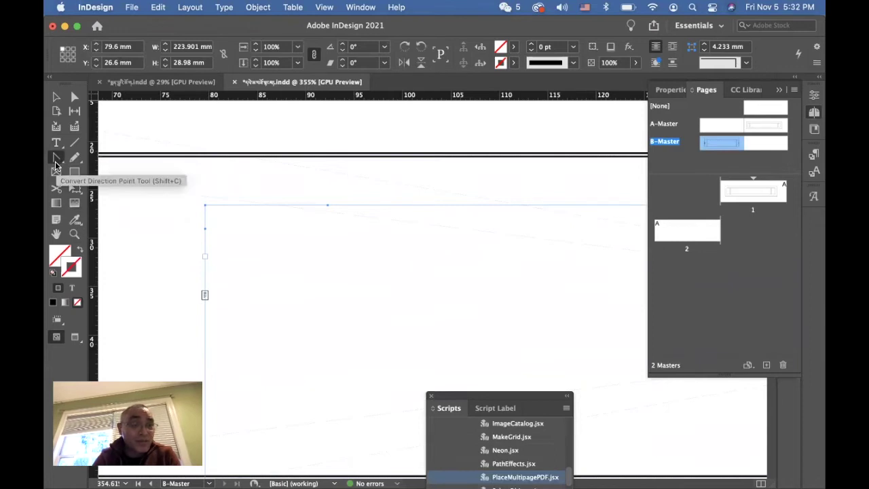
{"action": "left_click", "coordinate": [205, 205]}
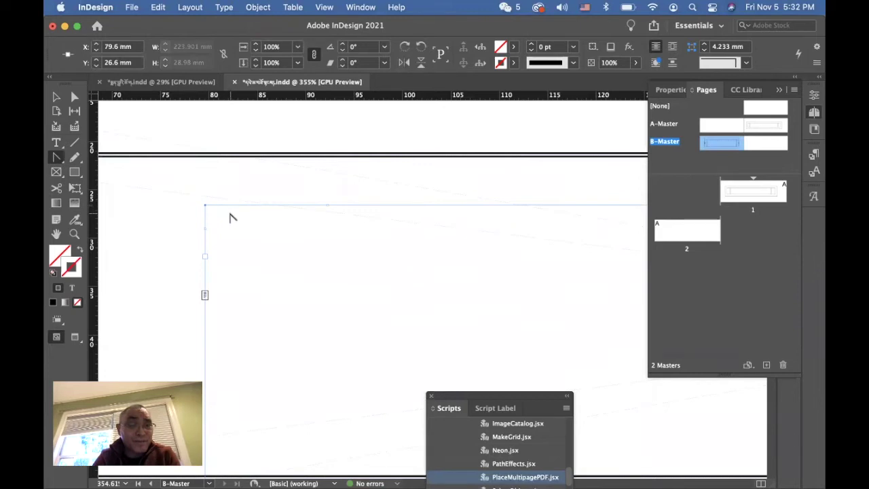
{"action": "left_click", "coordinate": [74, 97]}
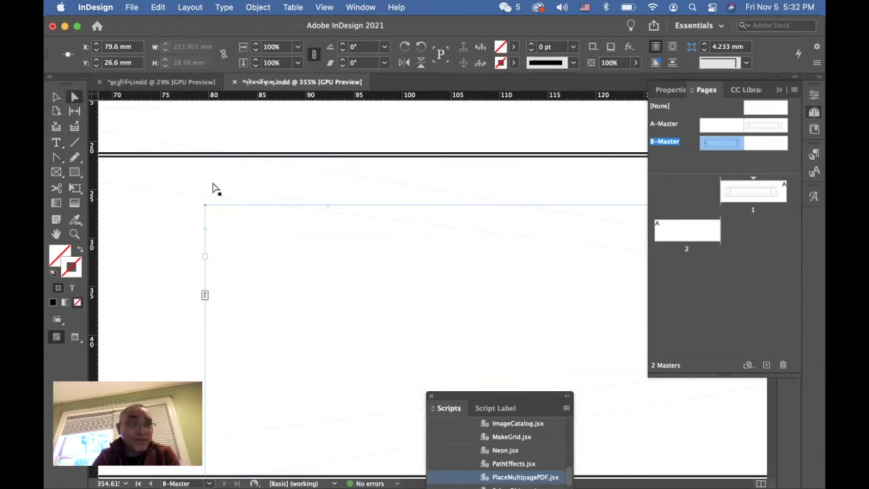
{"action": "left_click_drag", "start_coordinate": [204, 206], "coordinate": [328, 227]}
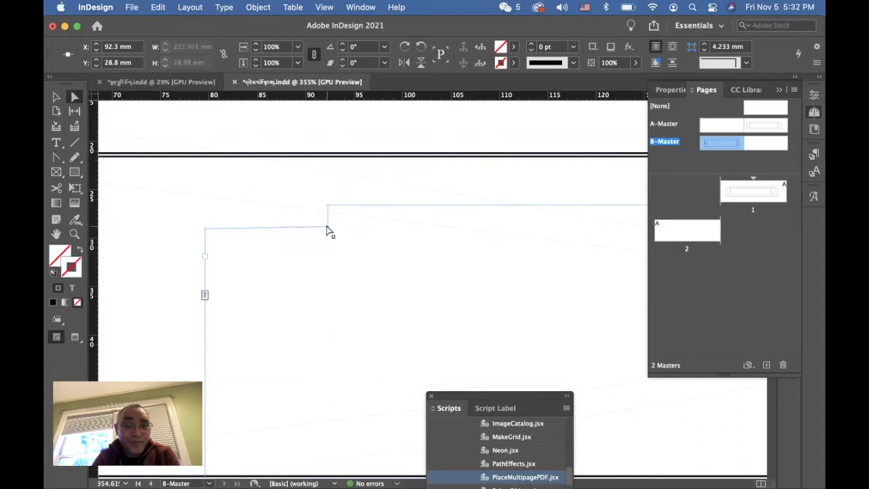
{"action": "left_click_drag", "start_coordinate": [327, 228], "coordinate": [326, 230]}
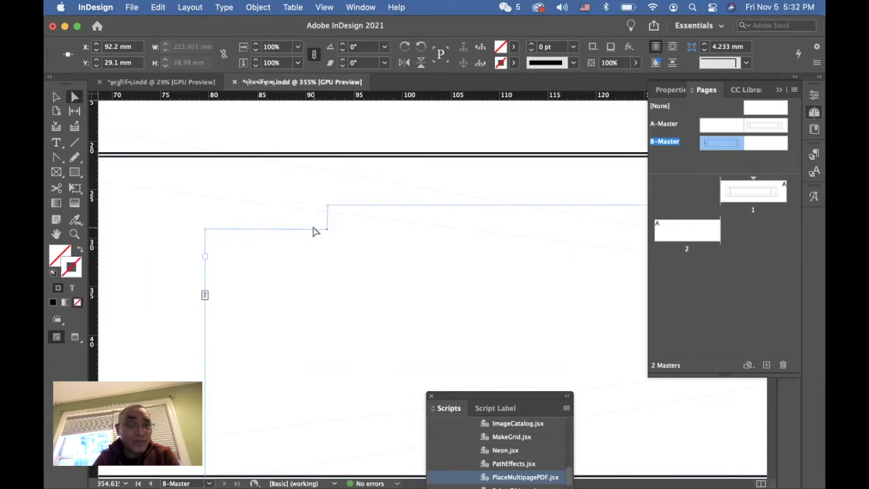
Step: Create a small text frame over the notch and insert the Tibetan head mark ༄༅། ། with a widened gap between the two shad strokes
{"action": "left_click", "coordinate": [58, 145]}
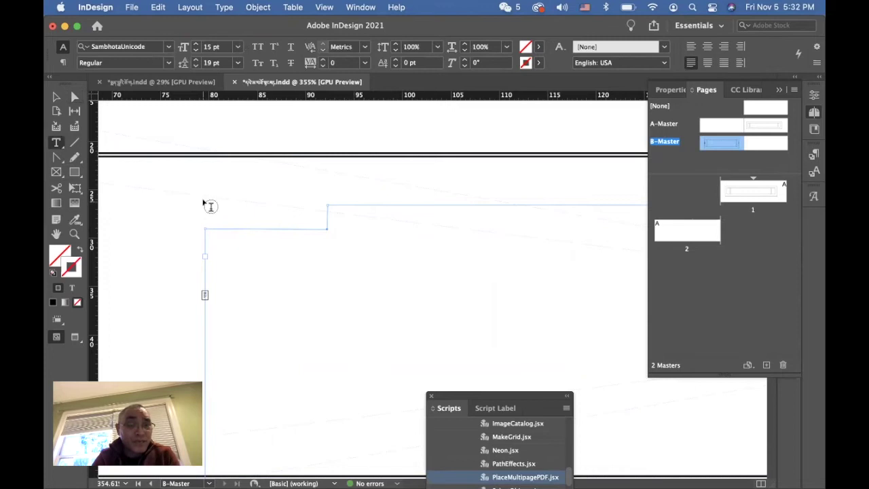
{"action": "left_click_drag", "start_coordinate": [204, 200], "coordinate": [328, 234]}
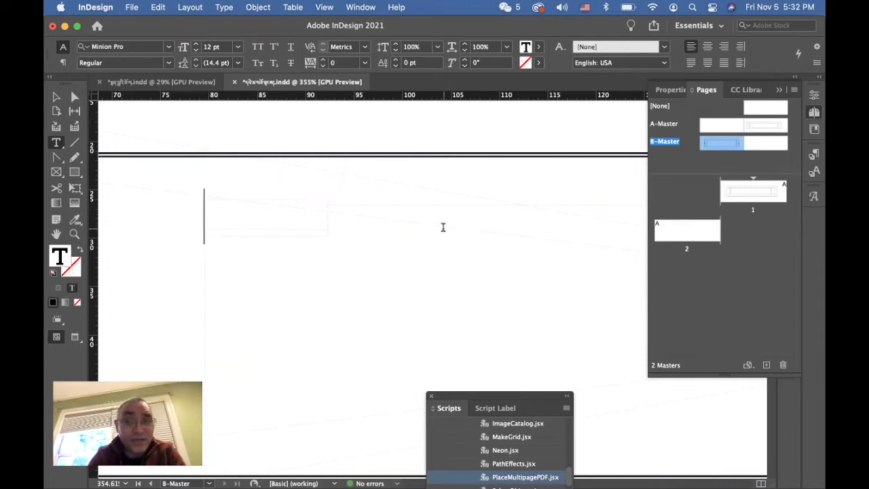
{"action": "key", "text": "super+v"}
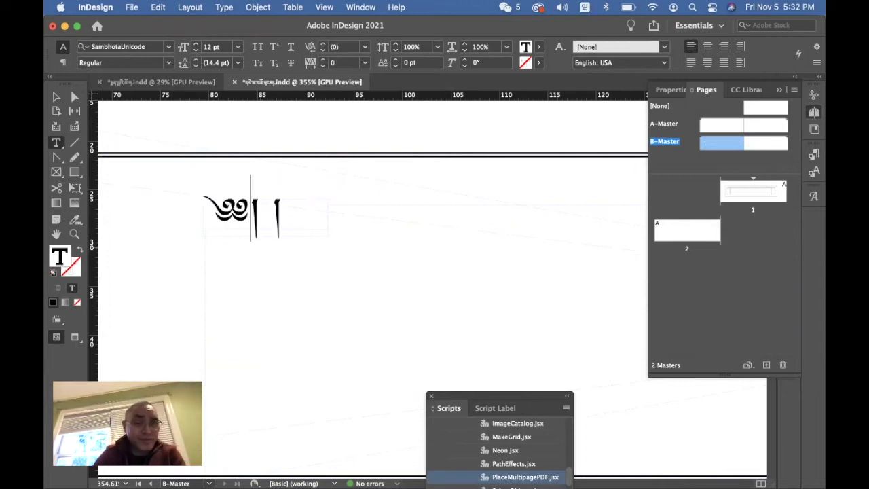
{"action": "left_click", "coordinate": [274, 215]}
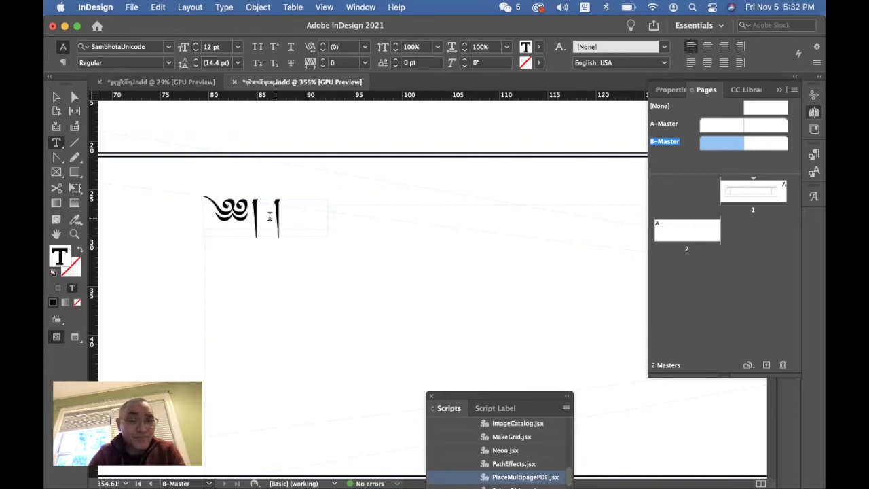
{"action": "left_click_drag", "start_coordinate": [273, 215], "coordinate": [263, 215]}
{"action": "key", "text": "BackSpace"}
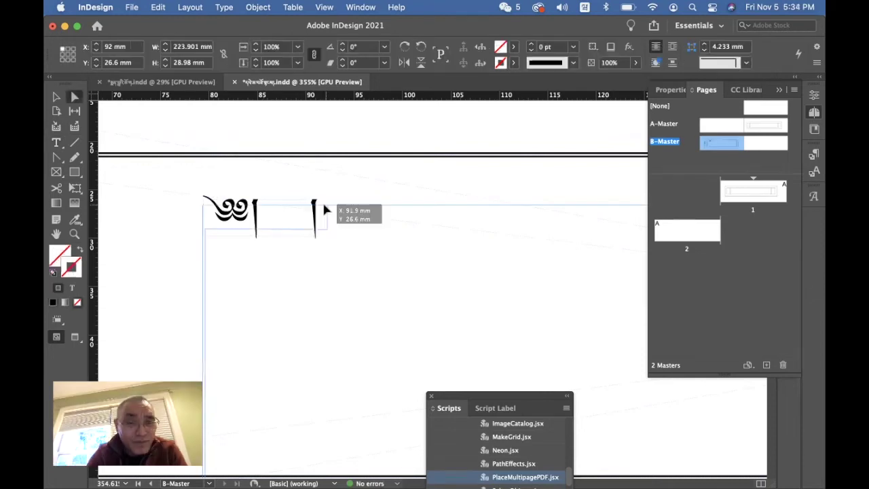
Step: Narrow the notch by moving its two right-hand points to about X 91.6 mm, next to the head mark
{"action": "left_click_drag", "start_coordinate": [322, 201], "coordinate": [328, 211]}
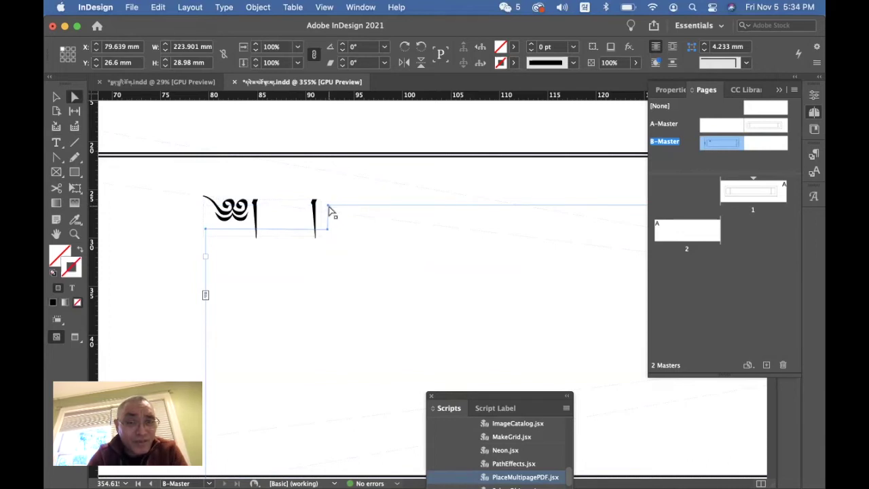
{"action": "left_click_drag", "start_coordinate": [329, 210], "coordinate": [320, 200]}
{"action": "left_click_drag", "start_coordinate": [331, 235], "coordinate": [322, 233]}
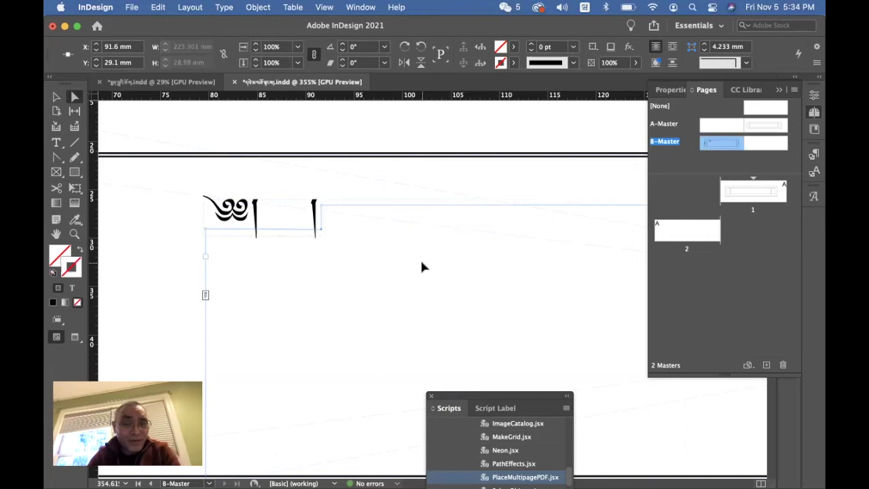
Step: Select the head-mark frame and the main text frame and move them together to about X 65.6 mm, Y 23.3 mm, against the vertical divider
{"action": "left_click", "coordinate": [56, 99]}
{"action": "left_click", "coordinate": [286, 228]}
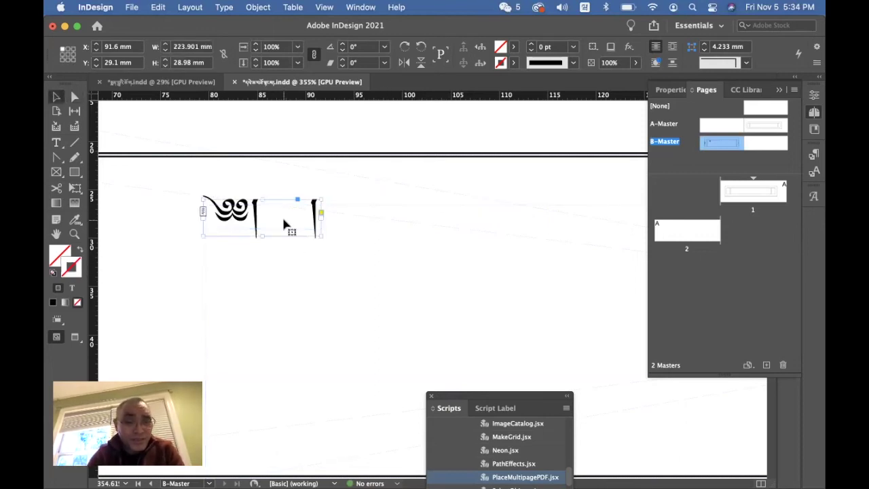
{"action": "left_click", "coordinate": [382, 266], "text": "shift"}
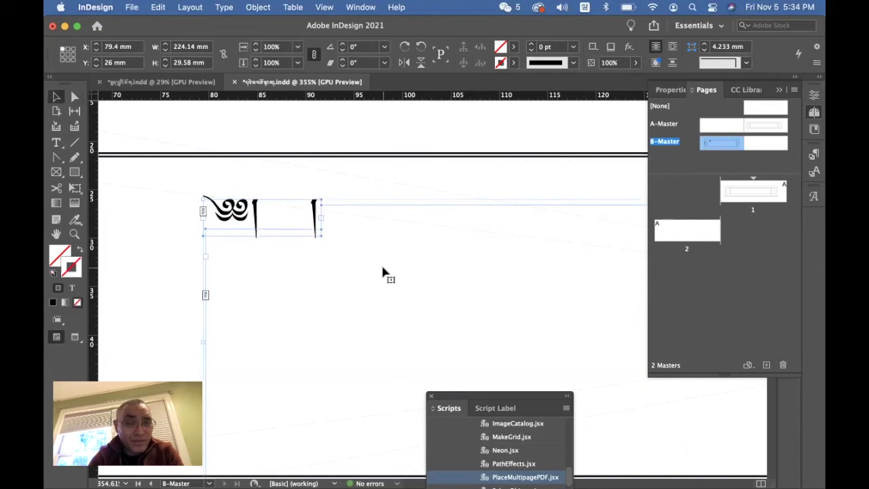
{"action": "scroll", "coordinate": [382, 271], "scroll_direction": "left", "scroll_amount": 8}
{"action": "scroll", "coordinate": [382, 271], "scroll_direction": "down", "scroll_amount": 3}
{"action": "scroll", "coordinate": [382, 267], "scroll_direction": "right", "scroll_amount": 8}
{"action": "scroll", "coordinate": [382, 267], "scroll_direction": "up", "scroll_amount": 5}
{"action": "left_click_drag", "start_coordinate": [462, 277], "coordinate": [334, 256]}
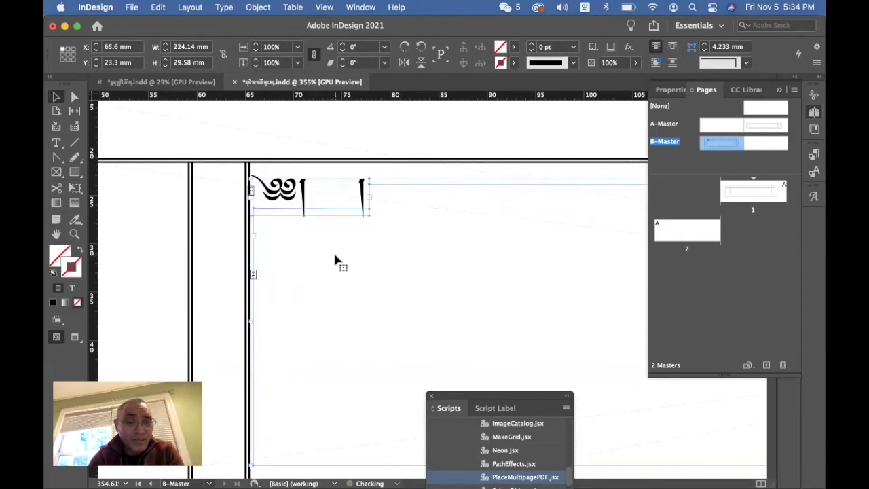
Step: Copy the full body text from the other open document into the main text frame of the B-Master page
{"action": "left_click", "coordinate": [152, 82]}
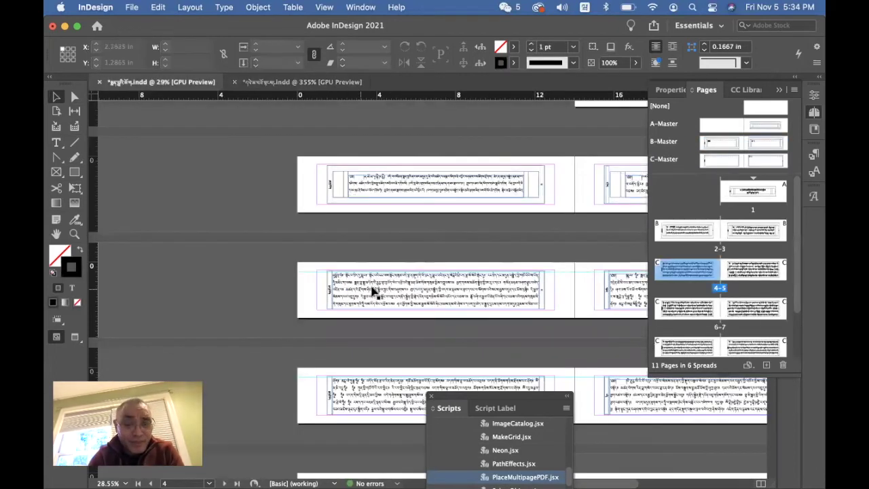
{"action": "left_click", "coordinate": [57, 144]}
{"action": "left_click", "coordinate": [423, 273]}
{"action": "key", "text": "super+a"}
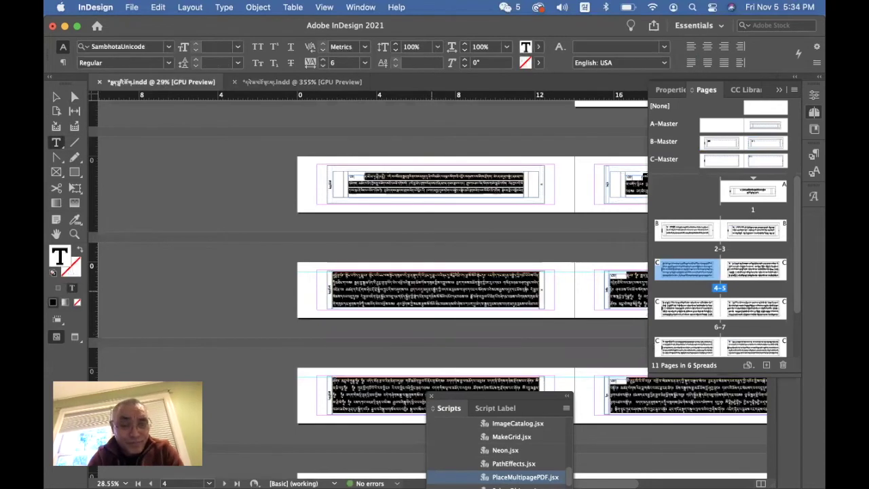
{"action": "left_click", "coordinate": [297, 83]}
{"action": "left_click", "coordinate": [418, 247]}
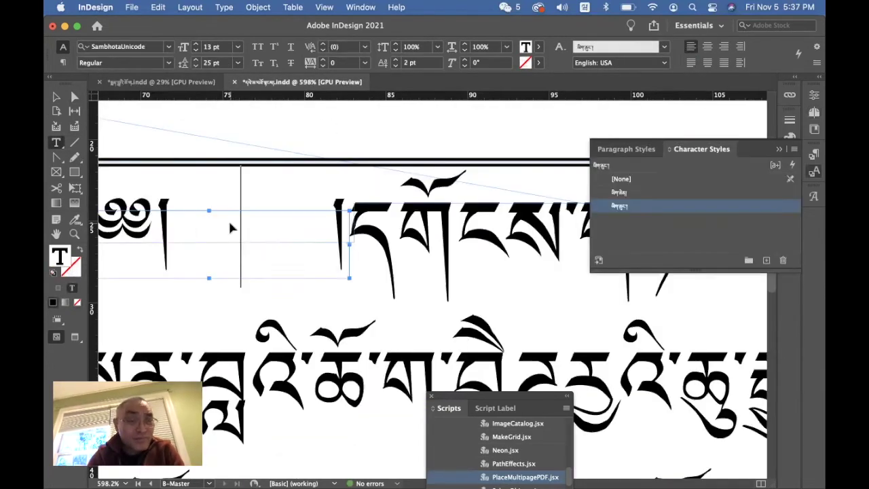
Step: Increase the font size of the Tibetan head-mark text to 15 pt
{"action": "double_click", "coordinate": [231, 226]}
{"action": "left_click", "coordinate": [195, 44]}
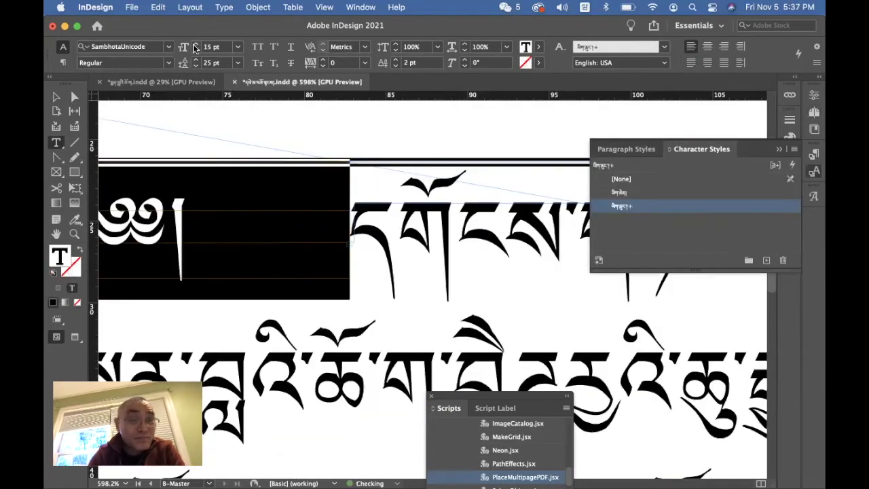
Step: Increase the head-mark text to 18 pt and extend its frame downward to about 6.8 mm high
{"action": "left_click", "coordinate": [195, 44]}
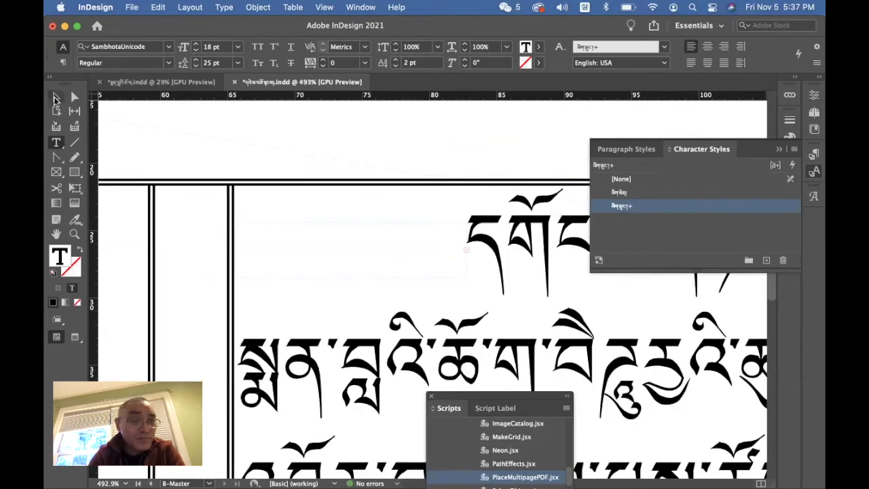
{"action": "left_click", "coordinate": [56, 96]}
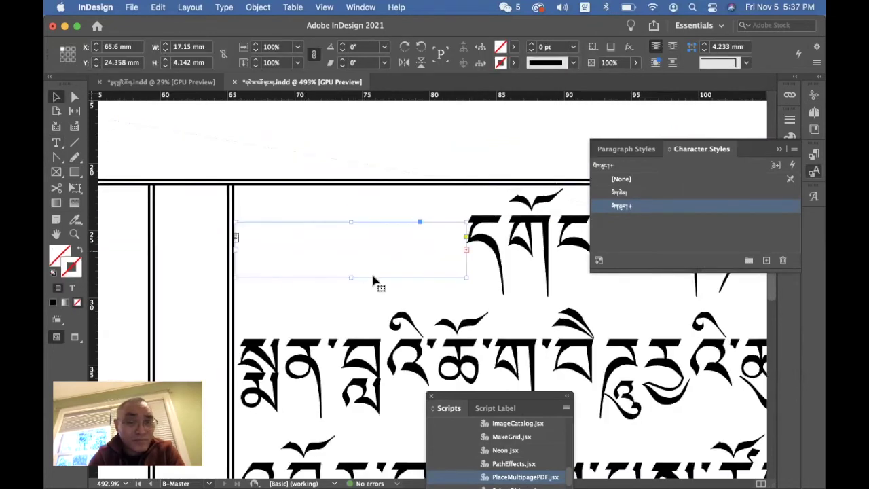
{"action": "left_click_drag", "start_coordinate": [349, 279], "coordinate": [351, 313]}
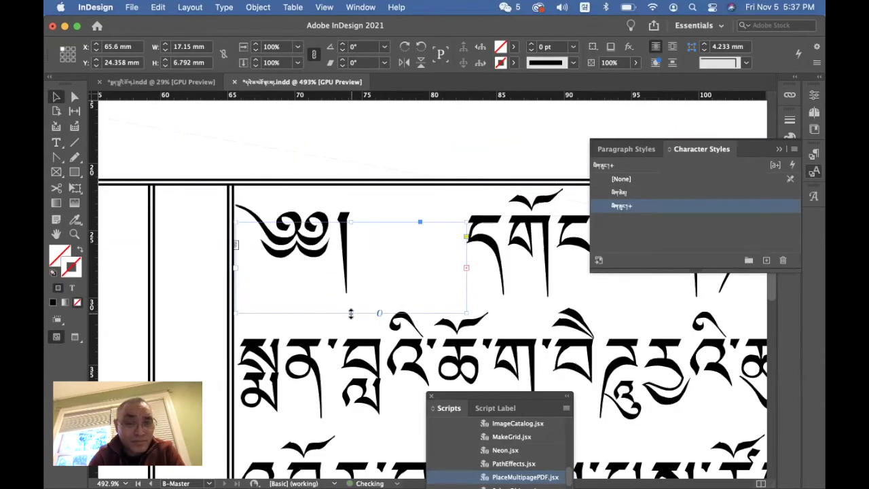
Step: Select all the text in the head-mark frame and reapply the 13 pt small-letter character style to it
{"action": "double_click", "coordinate": [338, 271]}
{"action": "key", "text": "super+a"}
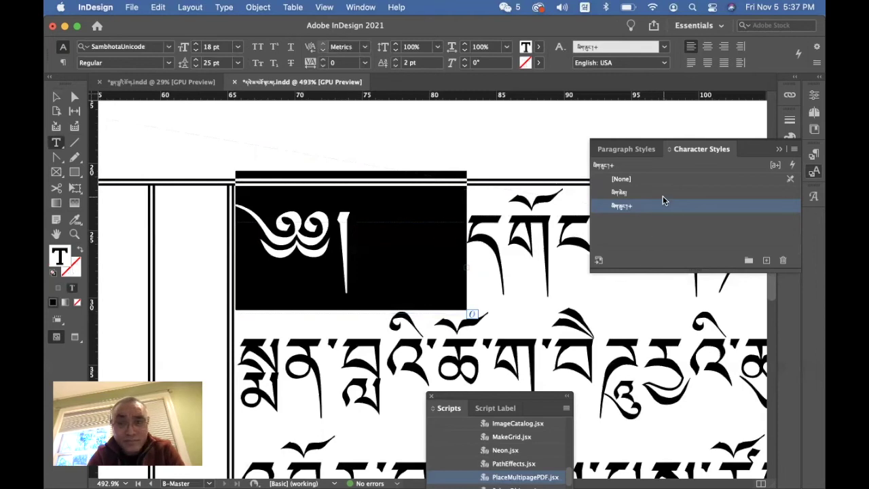
{"action": "right_click", "coordinate": [658, 207]}
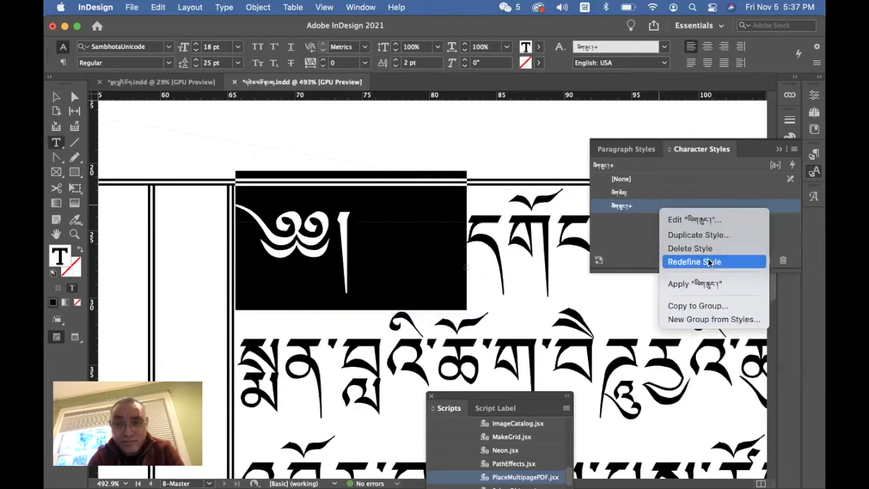
{"action": "left_click", "coordinate": [704, 286]}
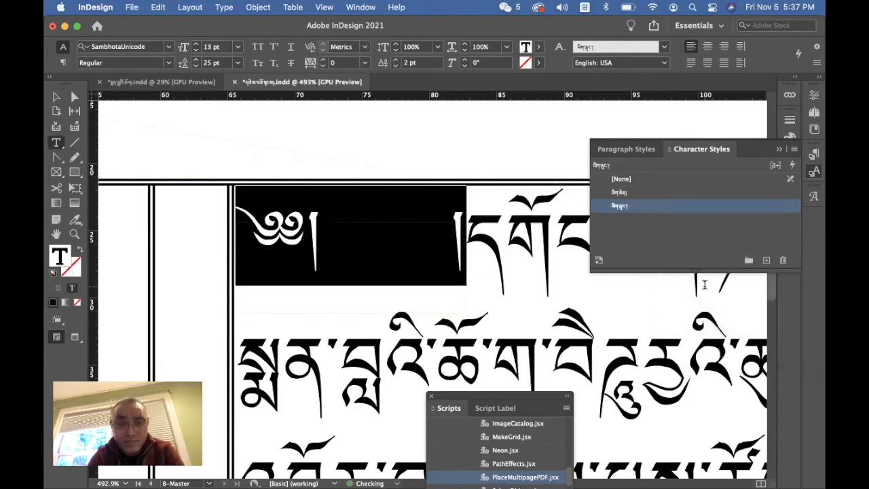
Step: Apply the 18 pt large-letter character style to the head-mark text and all the body text
{"action": "left_click", "coordinate": [531, 253]}
{"action": "key", "text": "super+a"}
{"action": "left_click", "coordinate": [636, 193]}
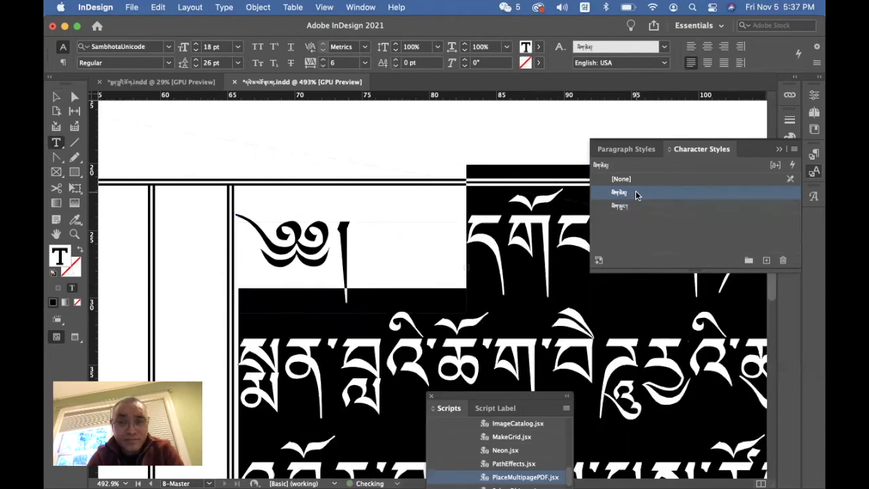
{"action": "left_click", "coordinate": [421, 264]}
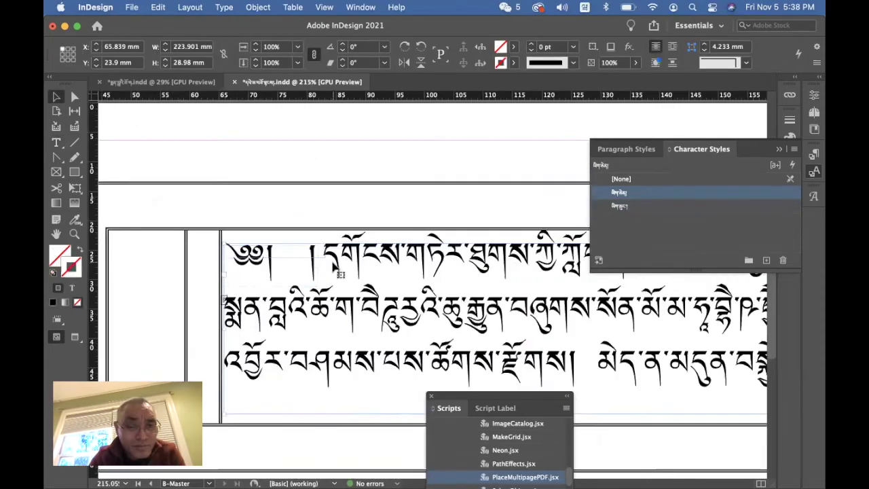
Step: Narrow the head-mark frame to 16.25 mm and move the main frame's notch points to meet its edge at about X 81.9 mm
{"action": "scroll", "coordinate": [335, 268], "scroll_direction": "up", "scroll_amount": 4}
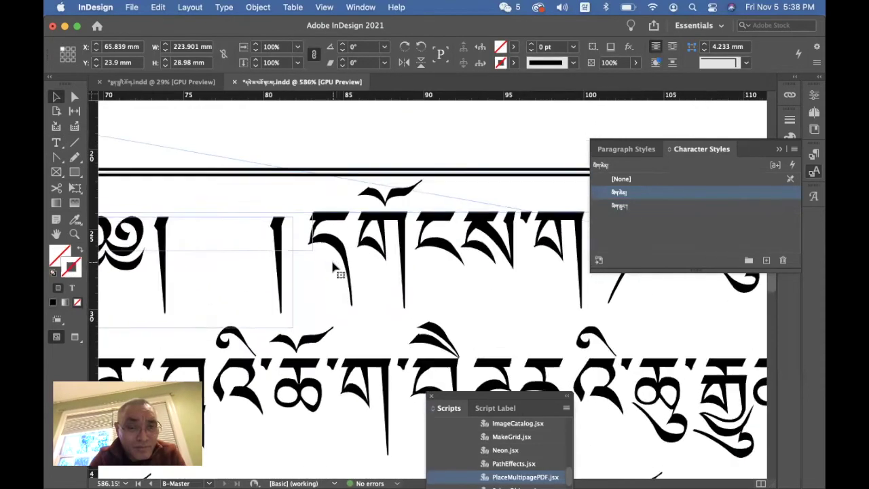
{"action": "key", "text": "a"}
{"action": "left_click_drag", "start_coordinate": [309, 228], "coordinate": [287, 209]}
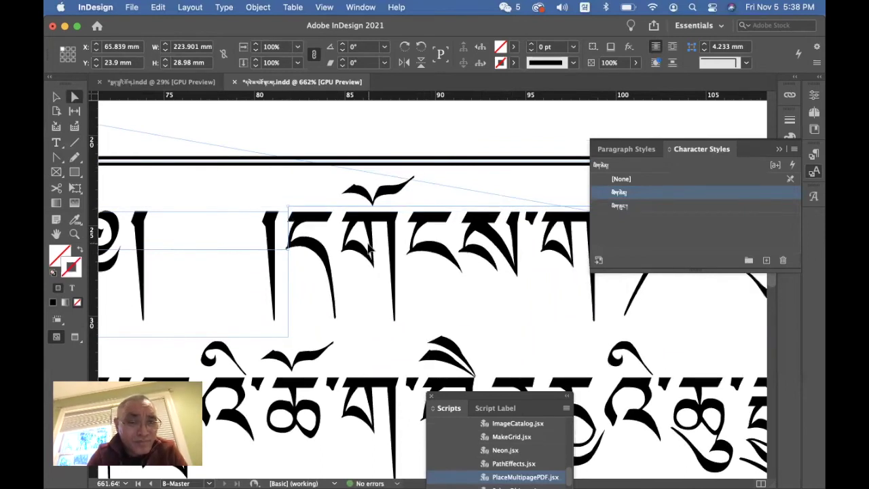
{"action": "scroll", "coordinate": [370, 248], "scroll_direction": "down", "scroll_amount": 3}
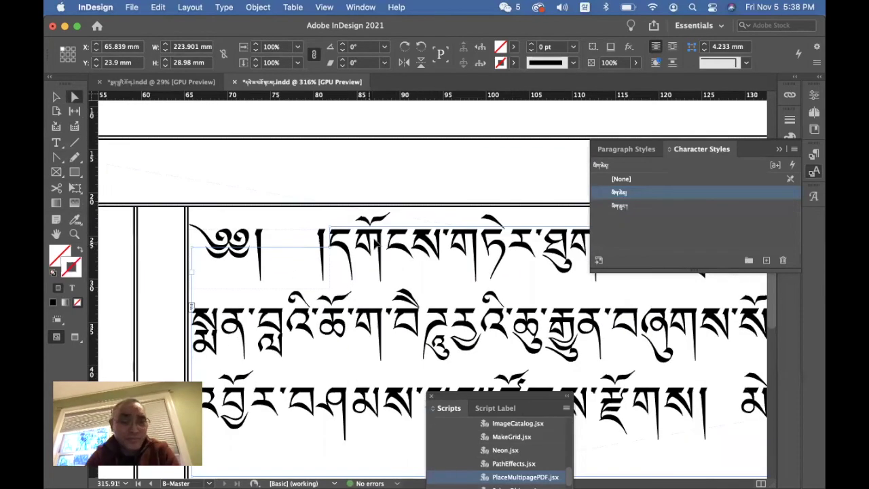
{"action": "left_click", "coordinate": [265, 248]}
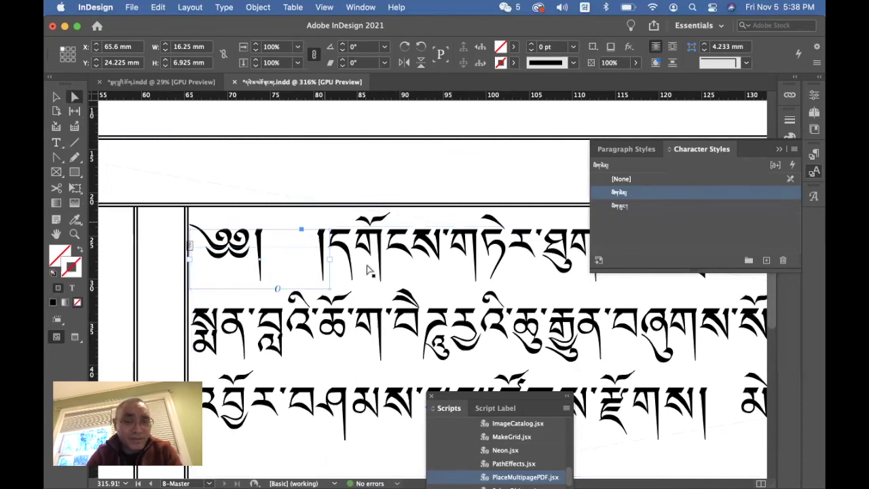
{"action": "scroll", "coordinate": [386, 303], "scroll_direction": "down", "scroll_amount": 3}
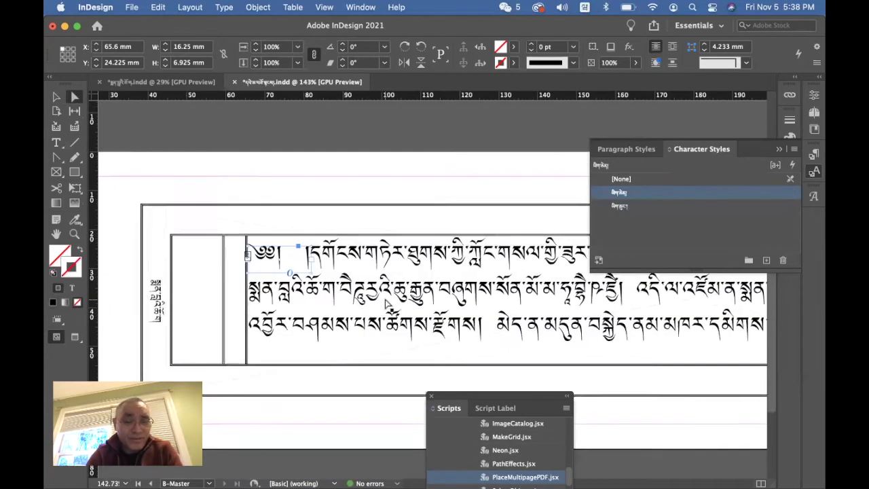
Step: Clear the body text from the main text frame of the B-Master page, keeping the head mark
{"action": "left_click", "coordinate": [389, 196]}
{"action": "left_click", "coordinate": [57, 143]}
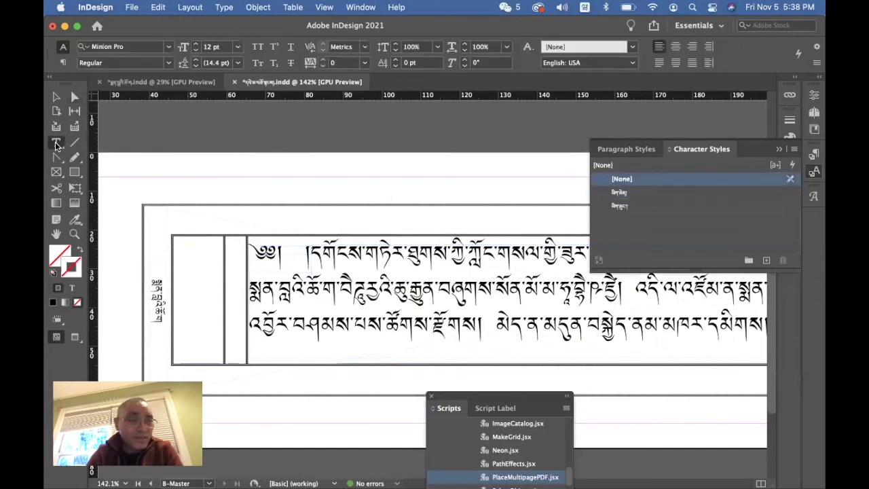
{"action": "left_click", "coordinate": [381, 254]}
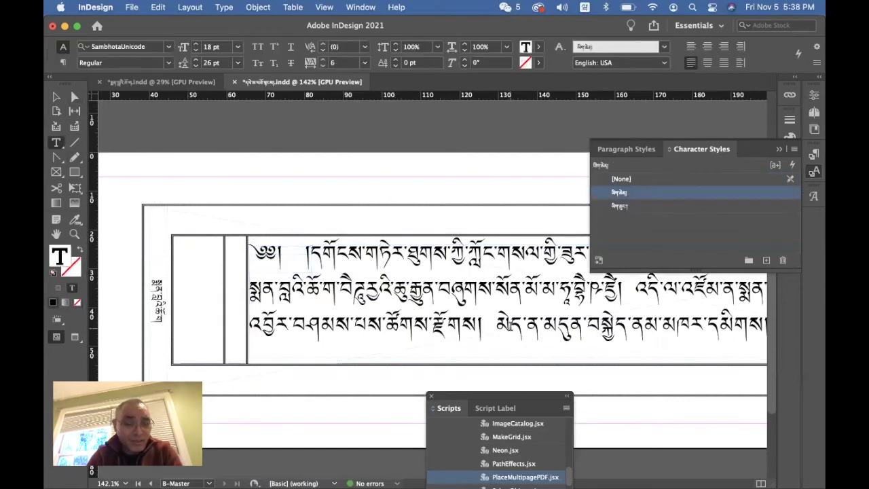
{"action": "key", "text": "super+z"}
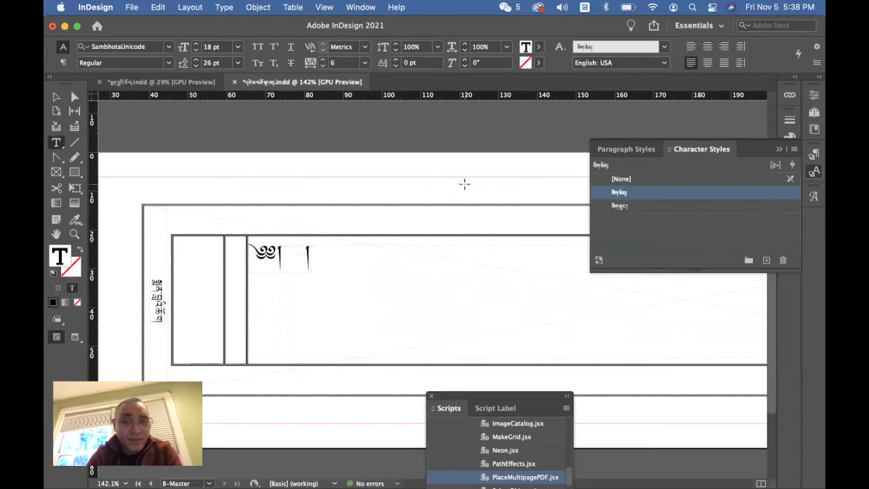
{"action": "left_click", "coordinate": [470, 190]}
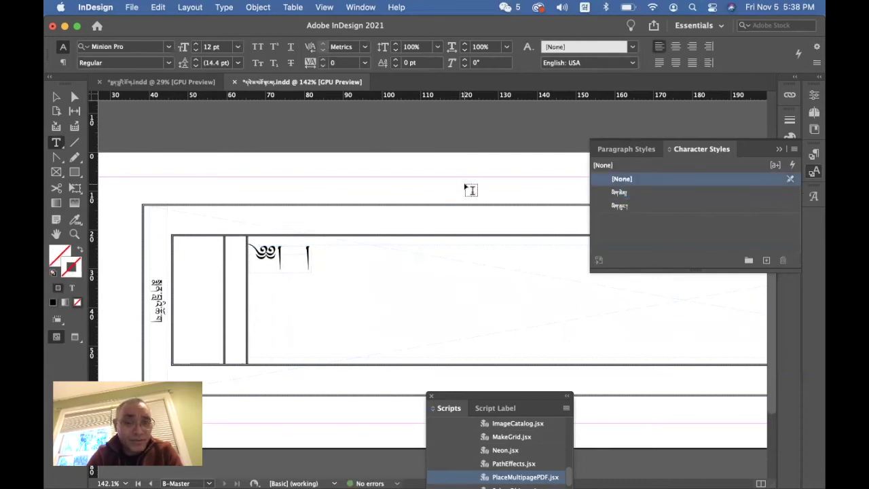
Step: Copy all layout objects from the first B-Master page to the facing page and position them at X 389.6 mm, Y 12 mm
{"action": "scroll", "coordinate": [446, 295], "scroll_direction": "right", "scroll_amount": 10}
{"action": "scroll", "coordinate": [446, 294], "scroll_direction": "left", "scroll_amount": 10}
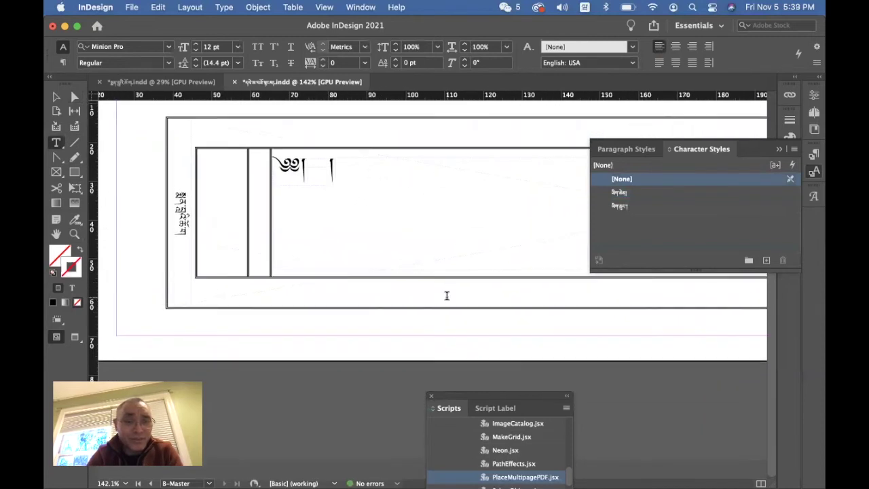
{"action": "key", "text": "super+a"}
{"action": "scroll", "coordinate": [448, 299], "scroll_direction": "right", "scroll_amount": 8}
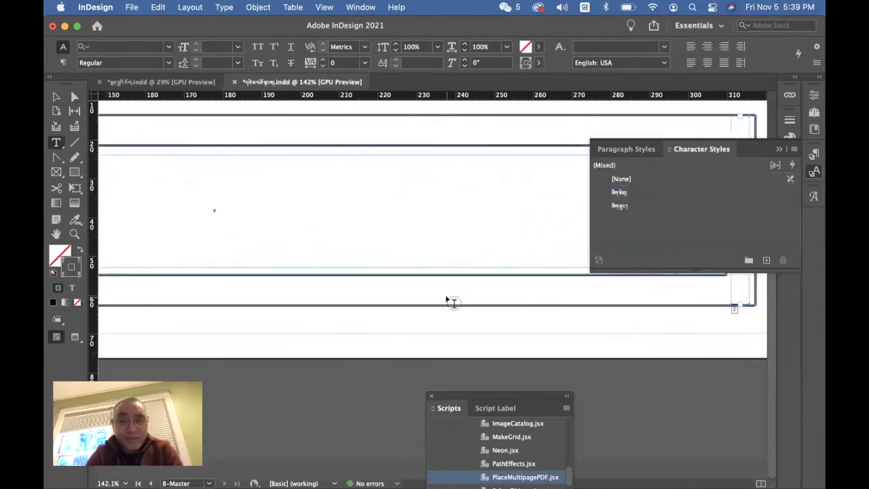
{"action": "scroll", "coordinate": [448, 300], "scroll_direction": "right", "scroll_amount": 6}
{"action": "scroll", "coordinate": [447, 299], "scroll_direction": "down", "scroll_amount": 2}
{"action": "scroll", "coordinate": [446, 300], "scroll_direction": "right", "scroll_amount": 8}
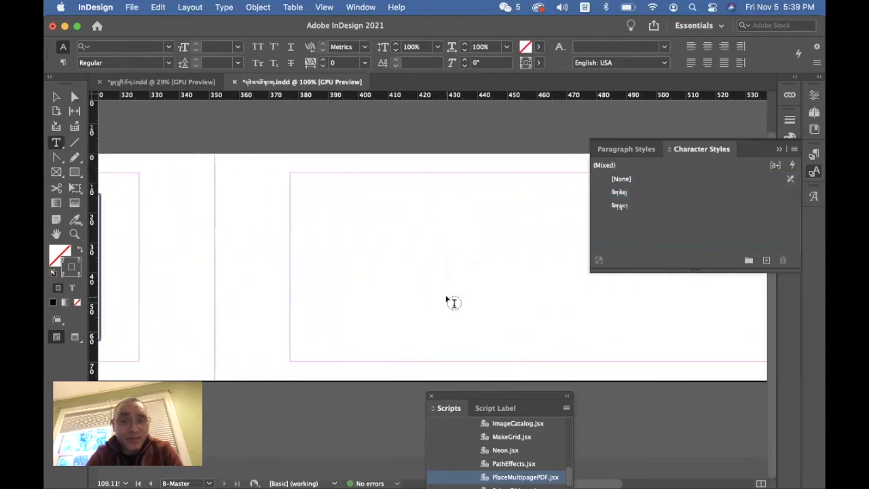
{"action": "scroll", "coordinate": [445, 303], "scroll_direction": "down", "scroll_amount": 3}
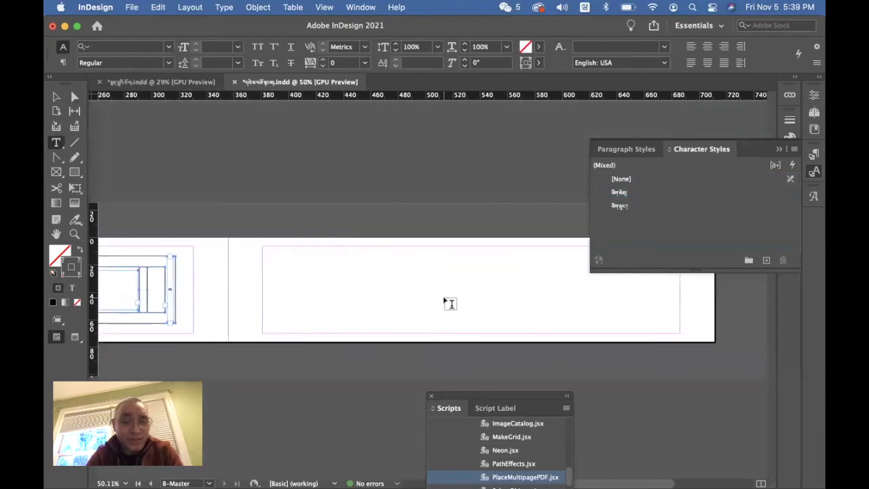
{"action": "key", "text": "Escape"}
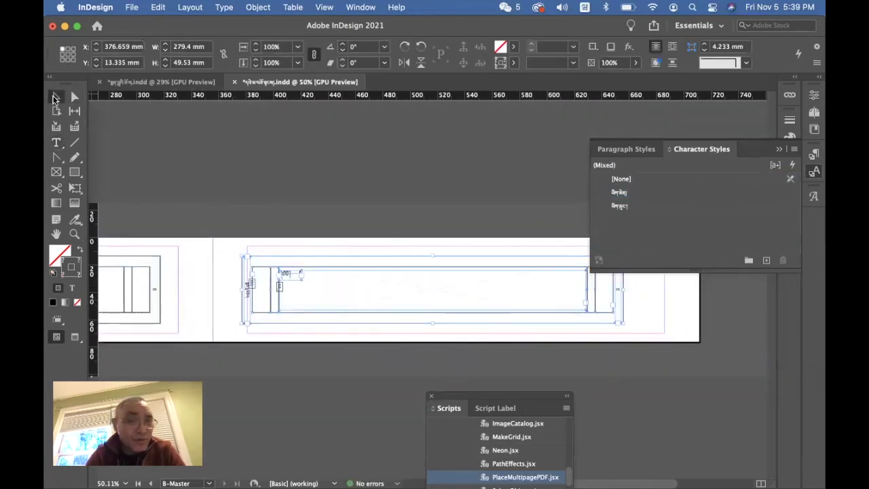
{"action": "left_click_drag", "start_coordinate": [329, 303], "coordinate": [347, 301]}
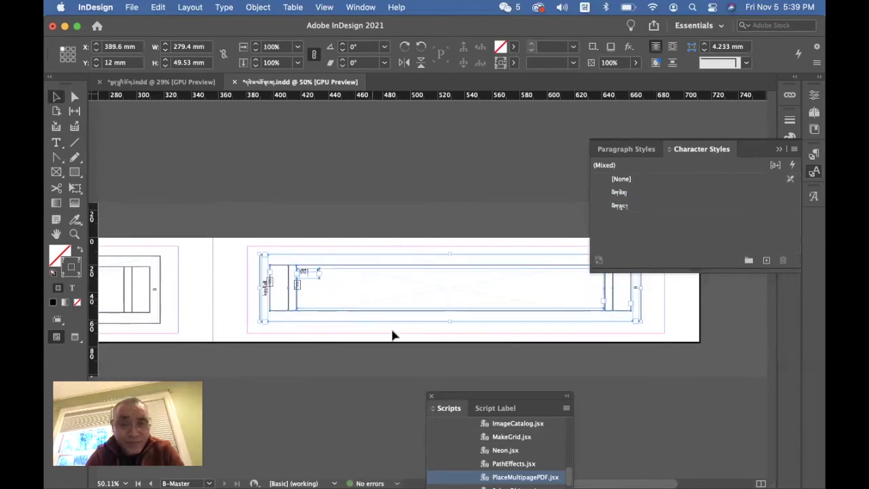
{"action": "scroll", "coordinate": [393, 355], "scroll_direction": "right", "scroll_amount": 3}
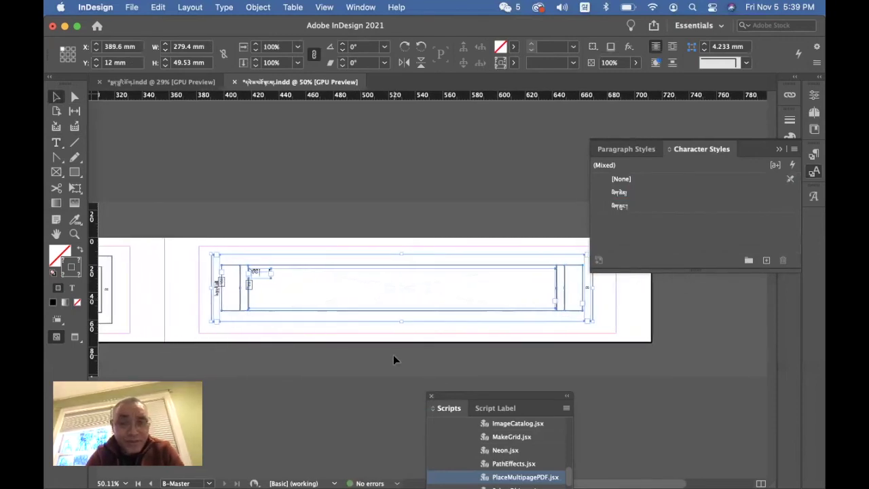
{"action": "left_click", "coordinate": [393, 354]}
Step: Delete the vertical Tibetan title text from the outer margin label beside the head mark on the second B-Master page
{"action": "key", "text": "super+2"}
{"action": "scroll", "coordinate": [224, 301], "scroll_direction": "left", "scroll_amount": 7}
{"action": "scroll", "coordinate": [224, 300], "scroll_direction": "down", "scroll_amount": 2}
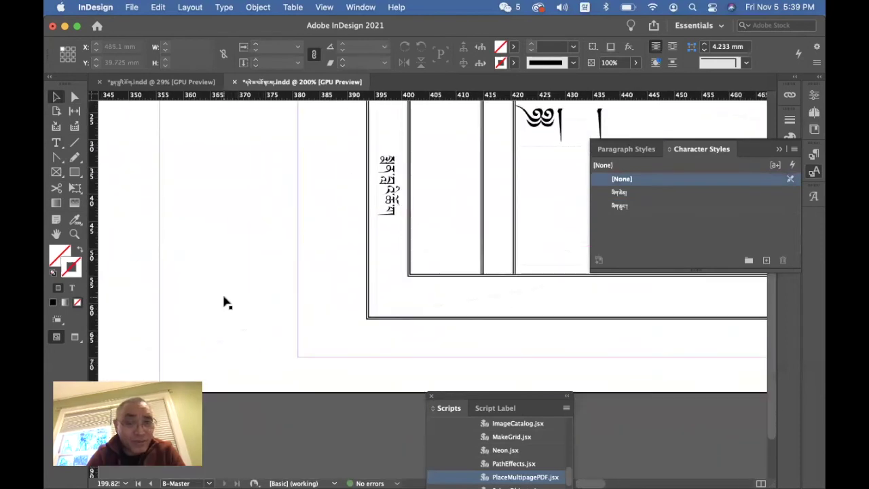
{"action": "scroll", "coordinate": [304, 241], "scroll_direction": "up", "scroll_amount": 3}
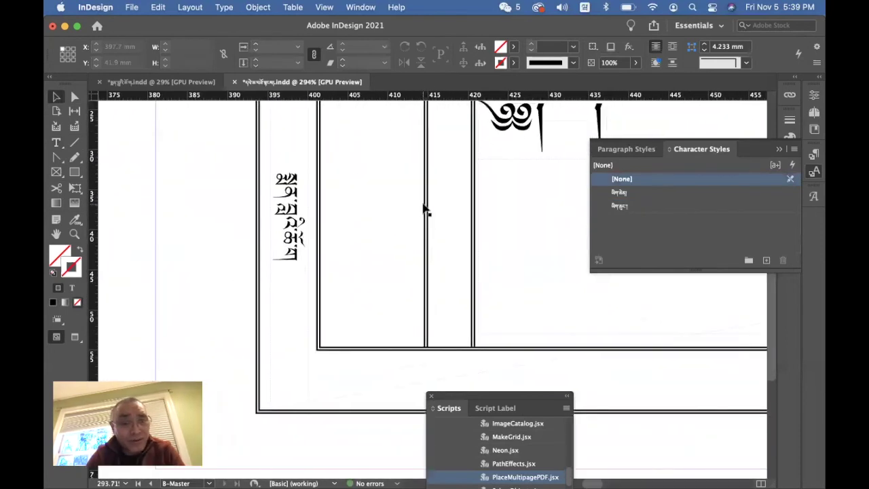
{"action": "key", "text": "t"}
{"action": "left_click", "coordinate": [286, 215]}
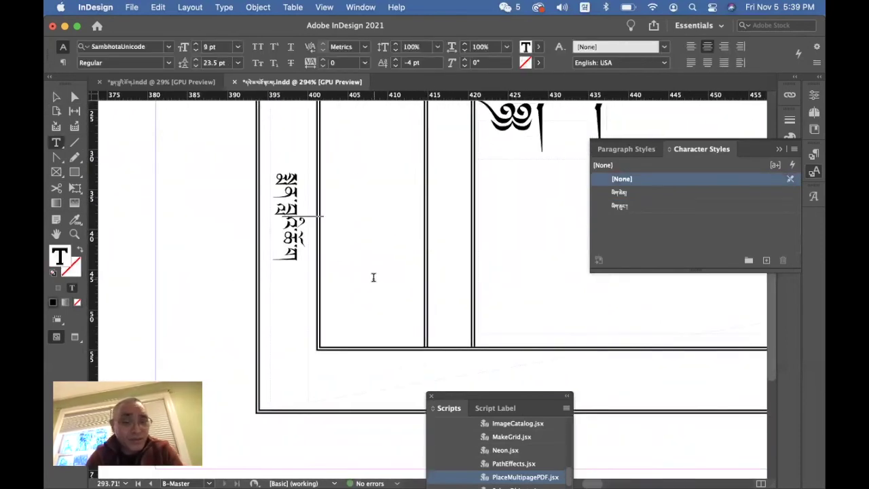
{"action": "key", "text": "super+a"}
{"action": "key", "text": "BackSpace"}
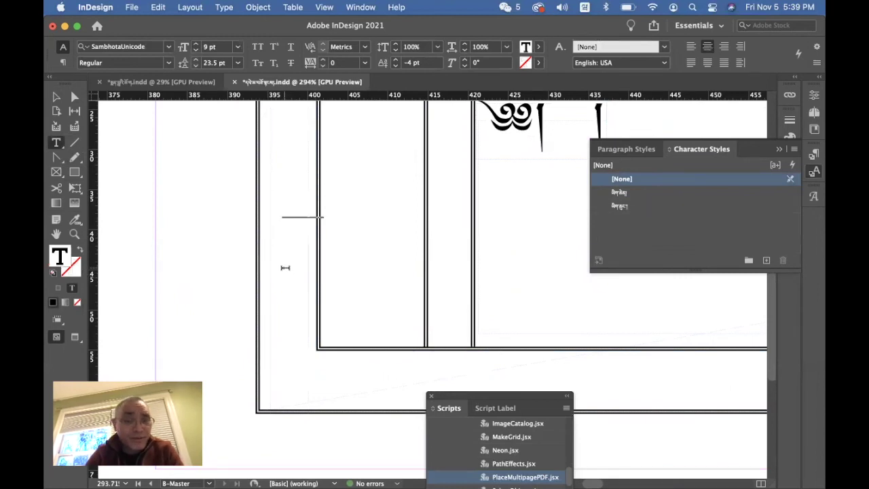
{"action": "left_click", "coordinate": [204, 249]}
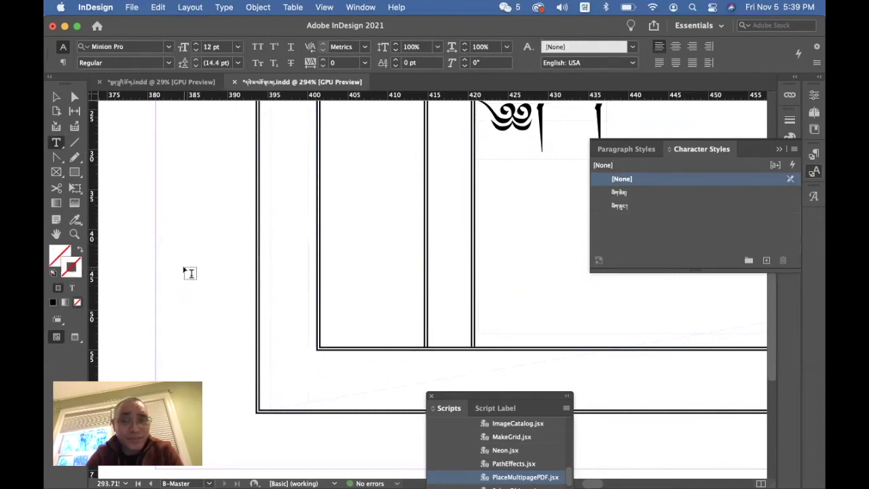
{"action": "scroll", "coordinate": [185, 273], "scroll_direction": "down", "scroll_amount": 5}
{"action": "scroll", "coordinate": [185, 273], "scroll_direction": "down", "scroll_amount": 5}
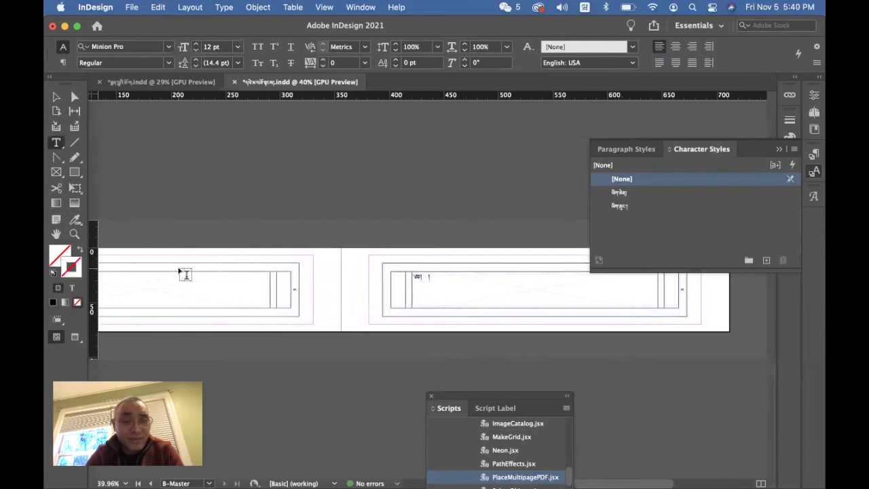